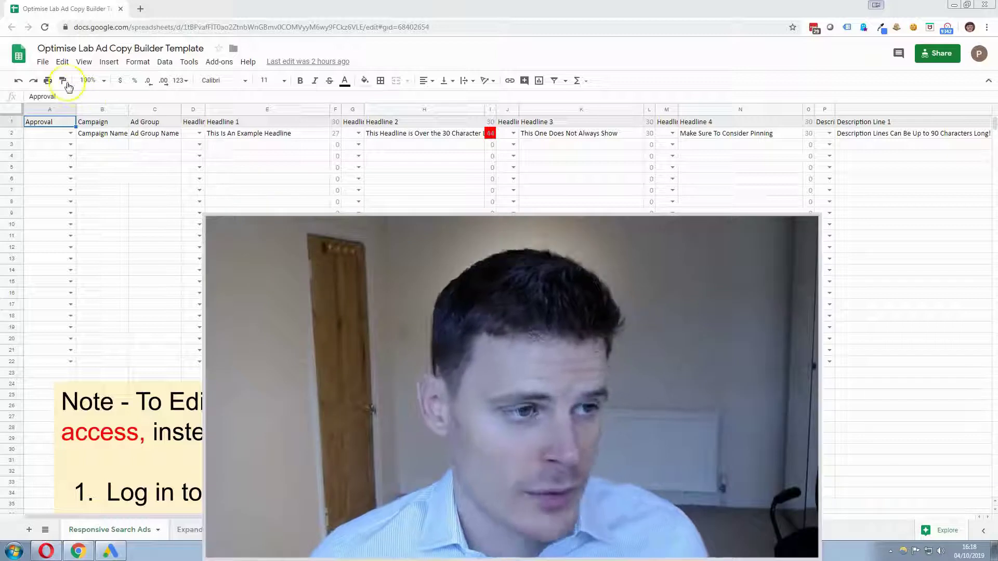
Make a copy of the template spreadsheet to work in.
{"action": "left_click", "coordinate": [44, 63]}
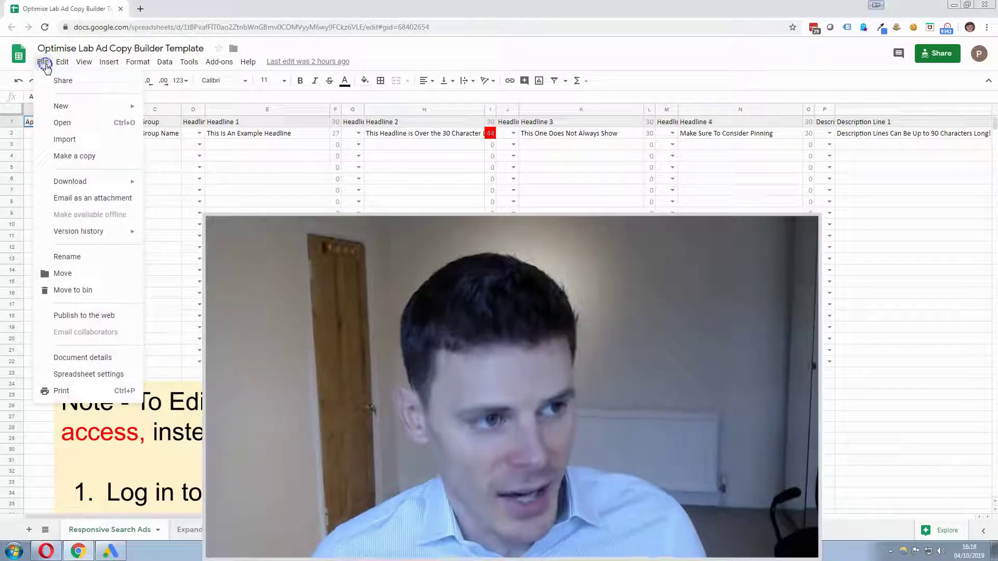
{"action": "left_click", "coordinate": [104, 162]}
{"action": "left_click", "coordinate": [570, 209]}
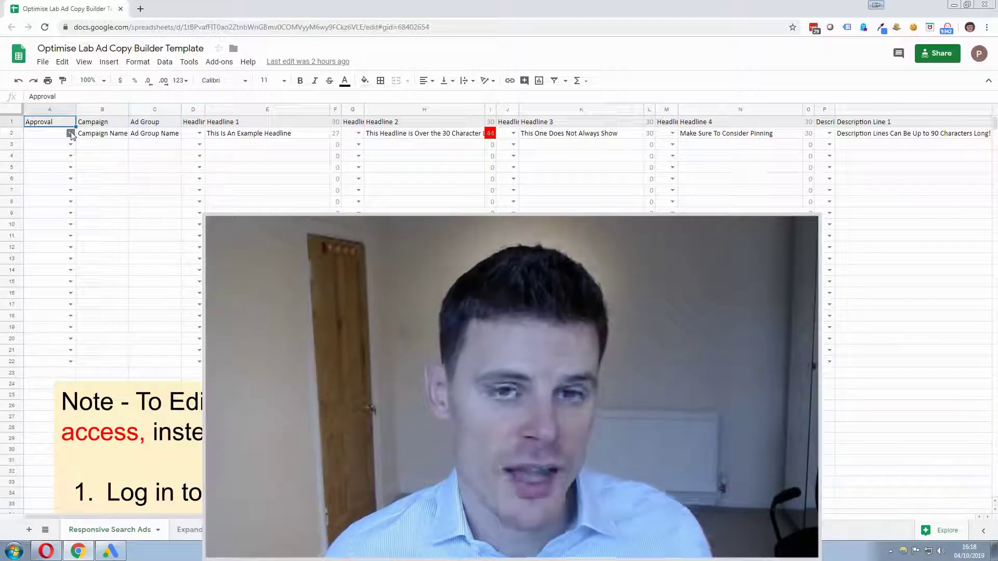
Review the example ad row's approval choices and its campaign and ad group placeholders.
{"action": "left_click", "coordinate": [70, 134]}
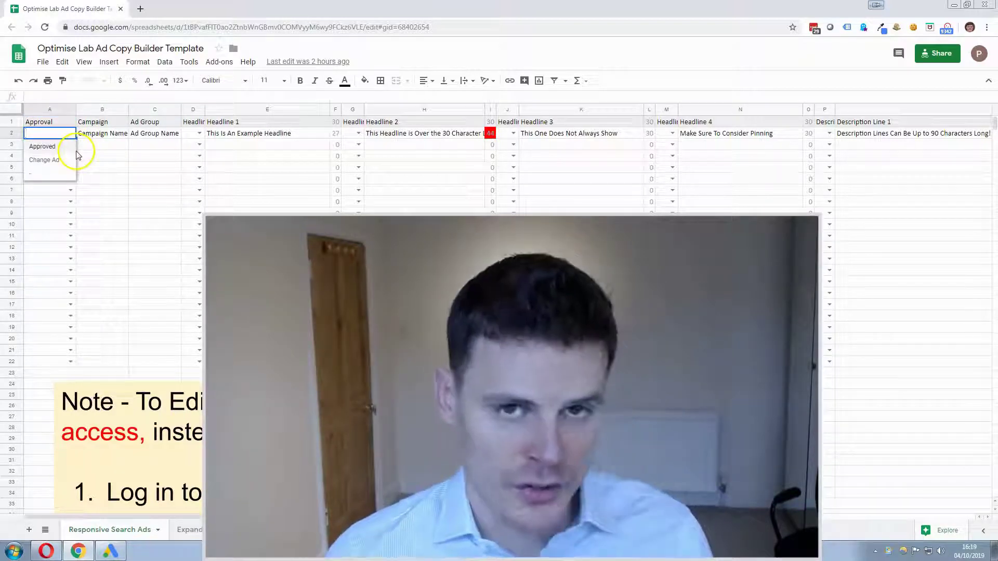
{"action": "left_click", "coordinate": [125, 168]}
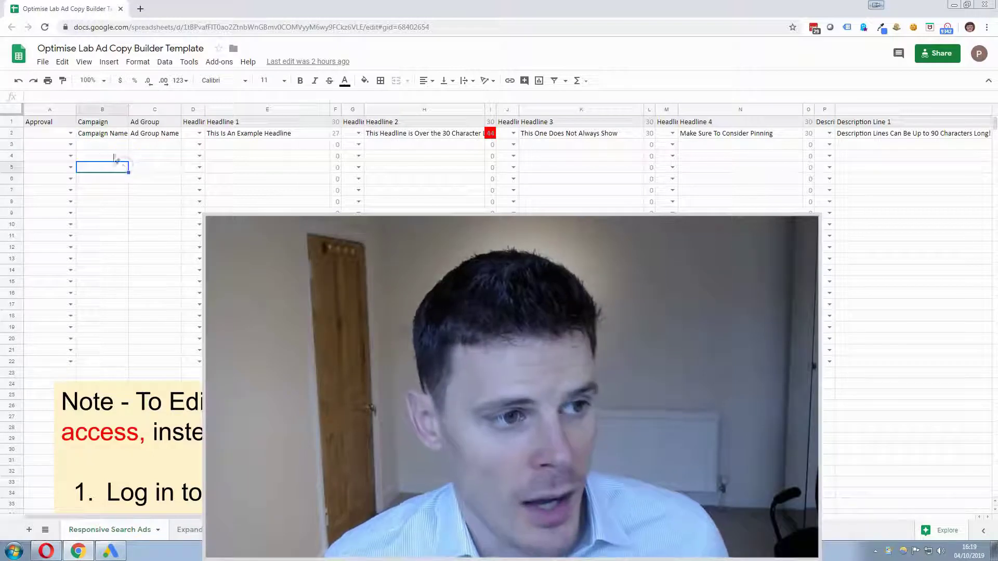
{"action": "left_click", "coordinate": [11, 135]}
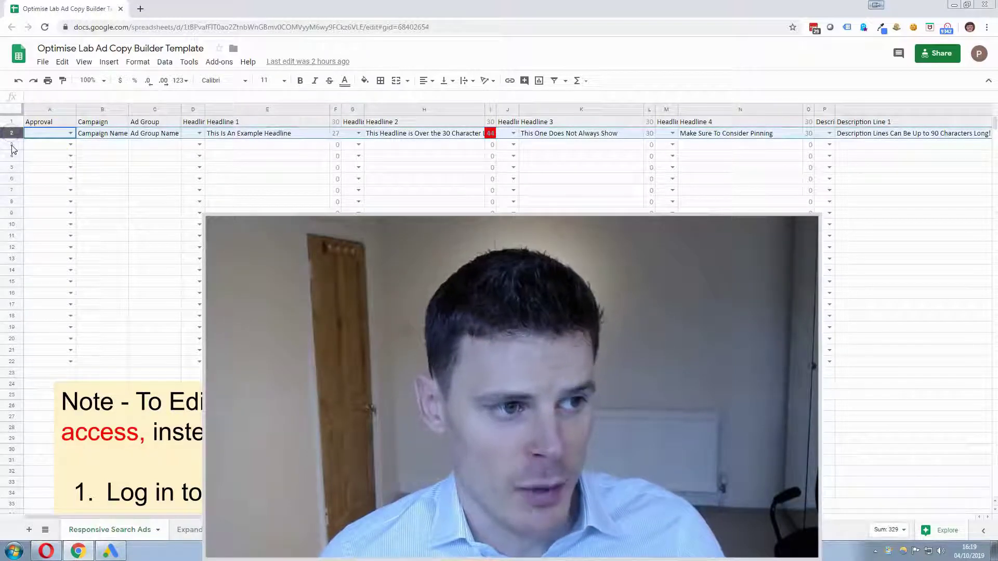
{"action": "left_click", "coordinate": [106, 148]}
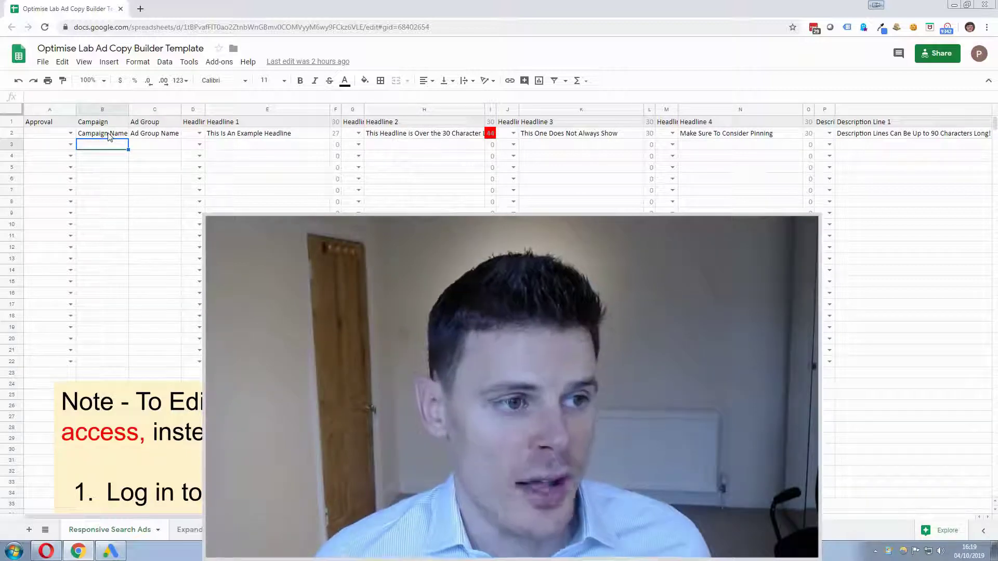
{"action": "left_click", "coordinate": [110, 134]}
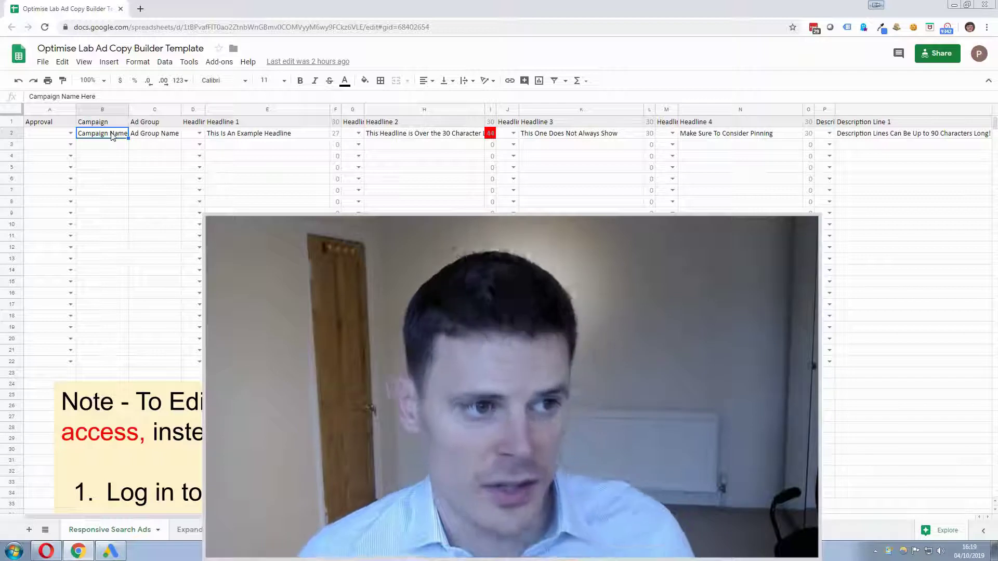
{"action": "left_click", "coordinate": [148, 134]}
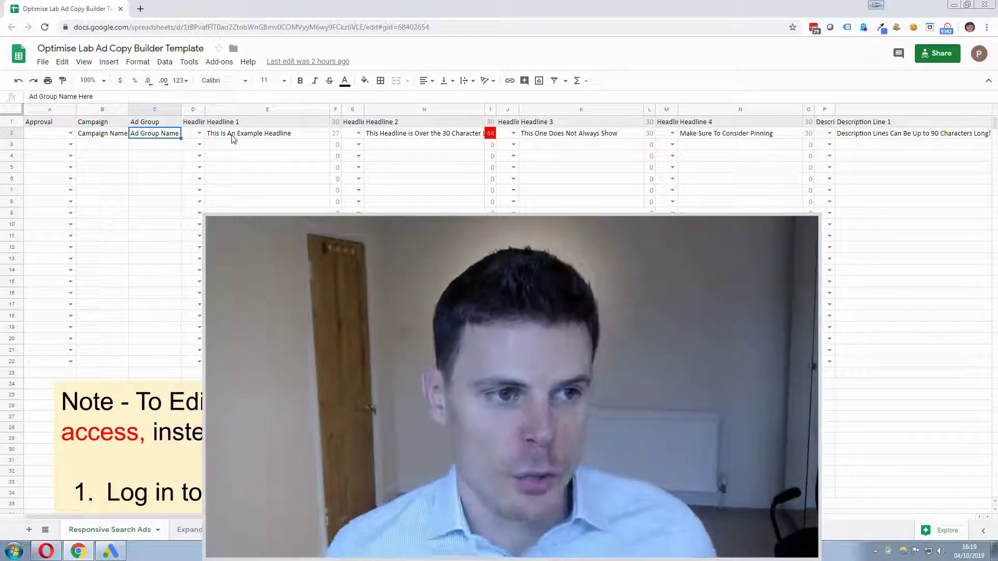
Review Headline 1's pin positions, the 30-character limit in F1 and the character-count formula in I2.
{"action": "left_click", "coordinate": [199, 134]}
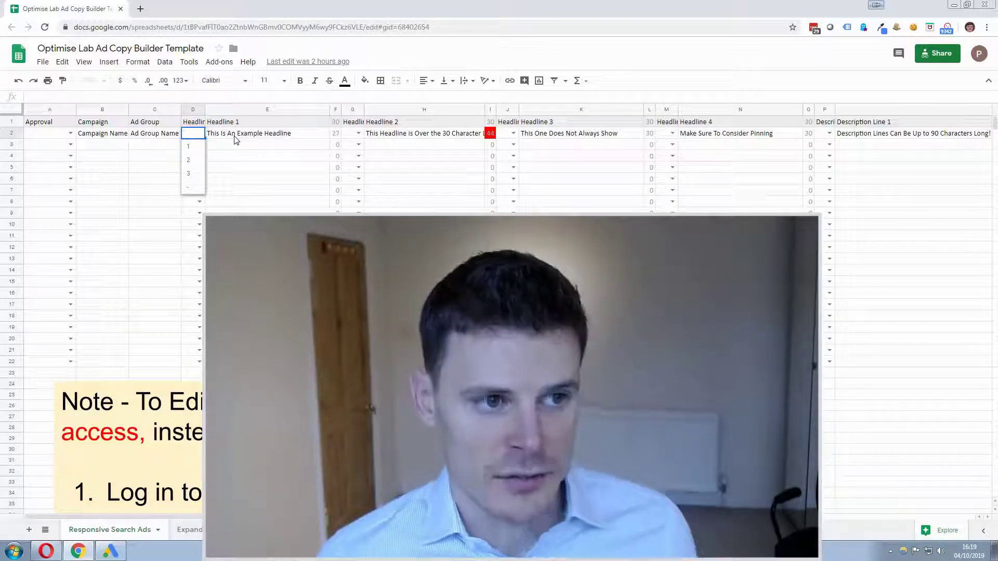
{"action": "left_click", "coordinate": [235, 136]}
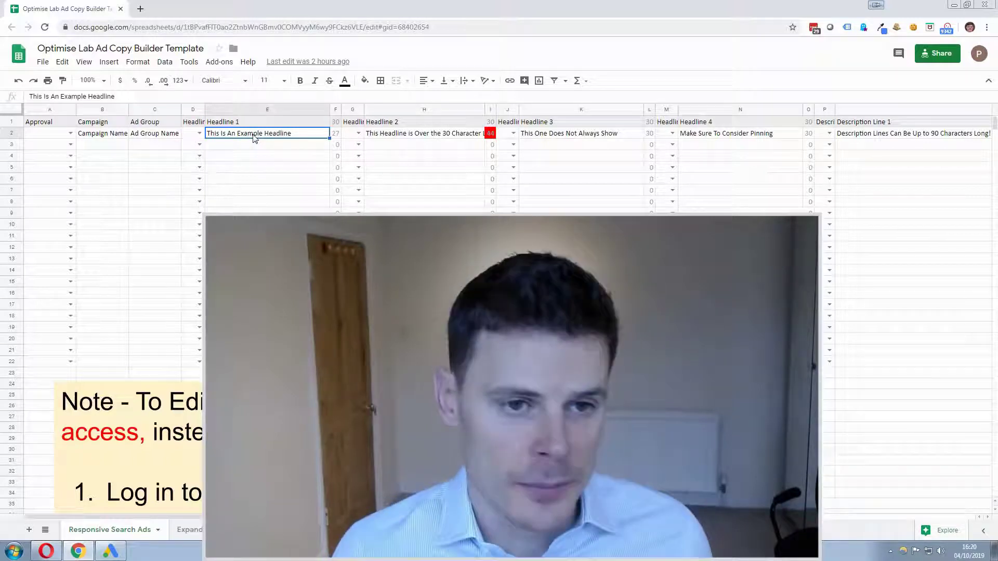
{"action": "left_click", "coordinate": [265, 141]}
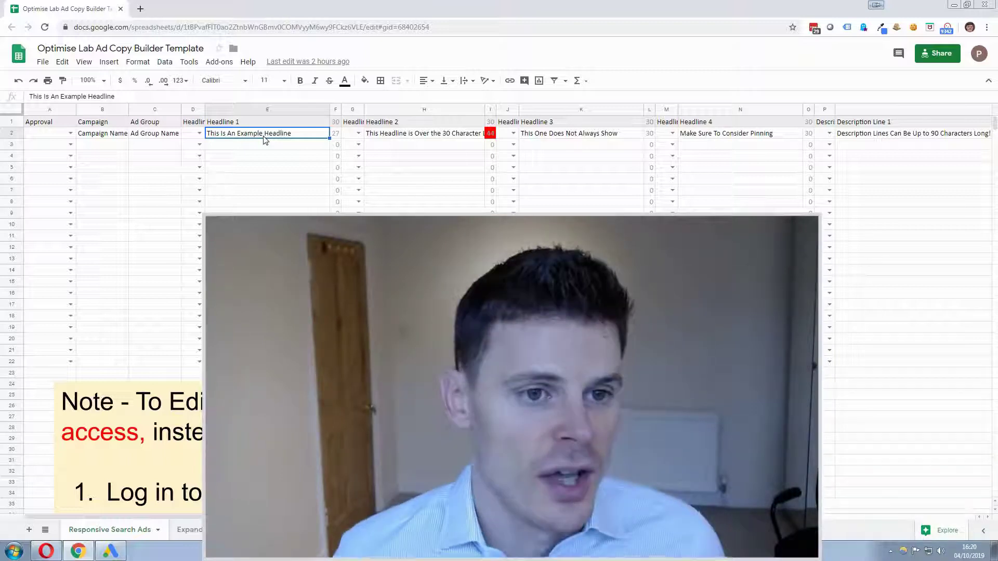
{"action": "left_click", "coordinate": [298, 138]}
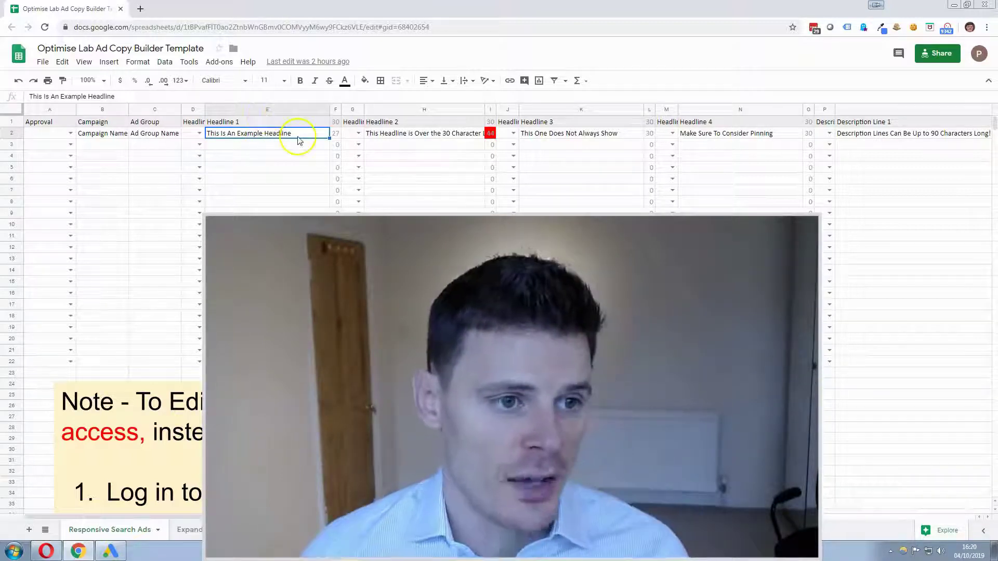
{"action": "left_click", "coordinate": [336, 122]}
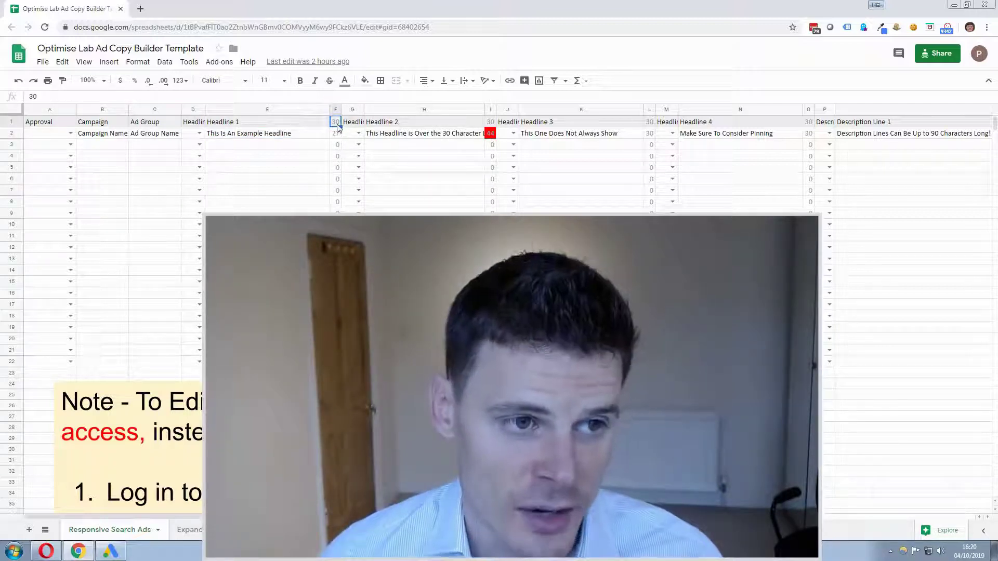
{"action": "left_click", "coordinate": [337, 124]}
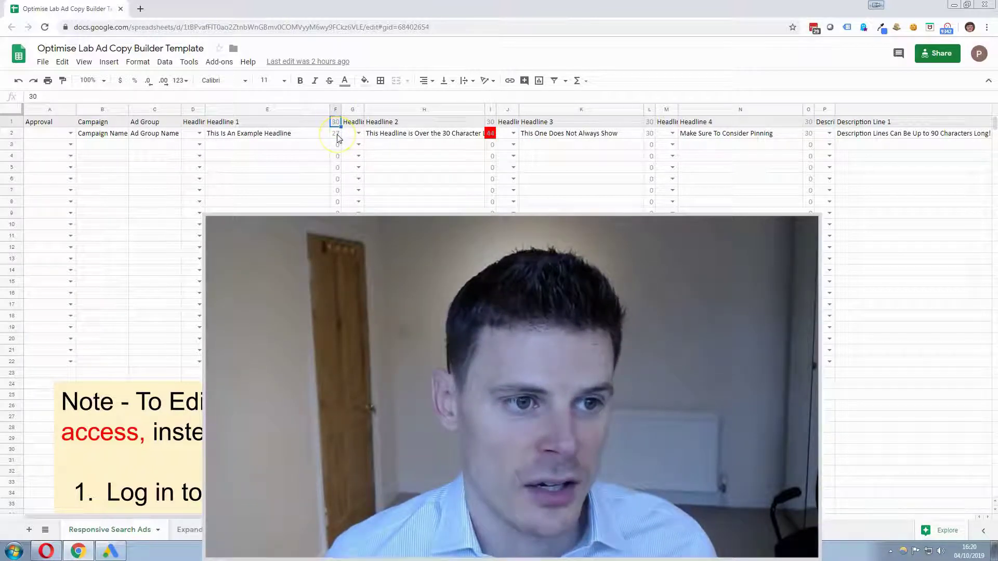
{"action": "left_click", "coordinate": [491, 134]}
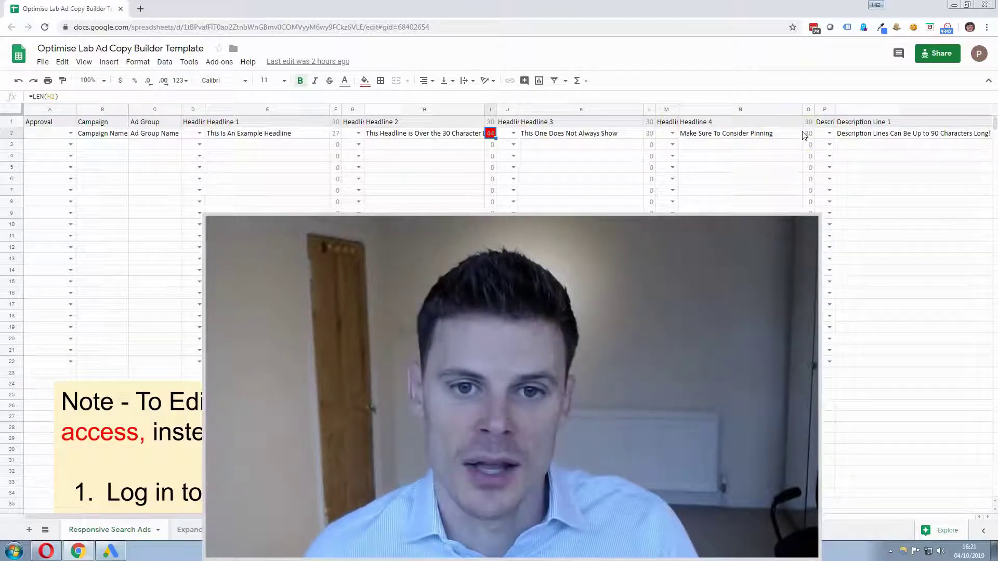
Insert three empty columns left of column P, before Description Line 1 Position.
{"action": "right_click", "coordinate": [820, 108]}
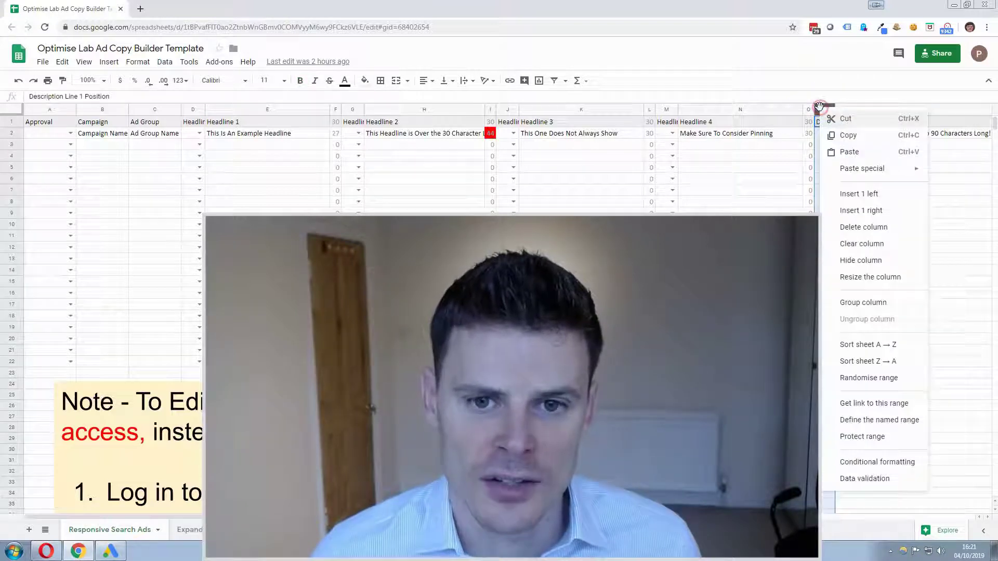
{"action": "left_click", "coordinate": [862, 196]}
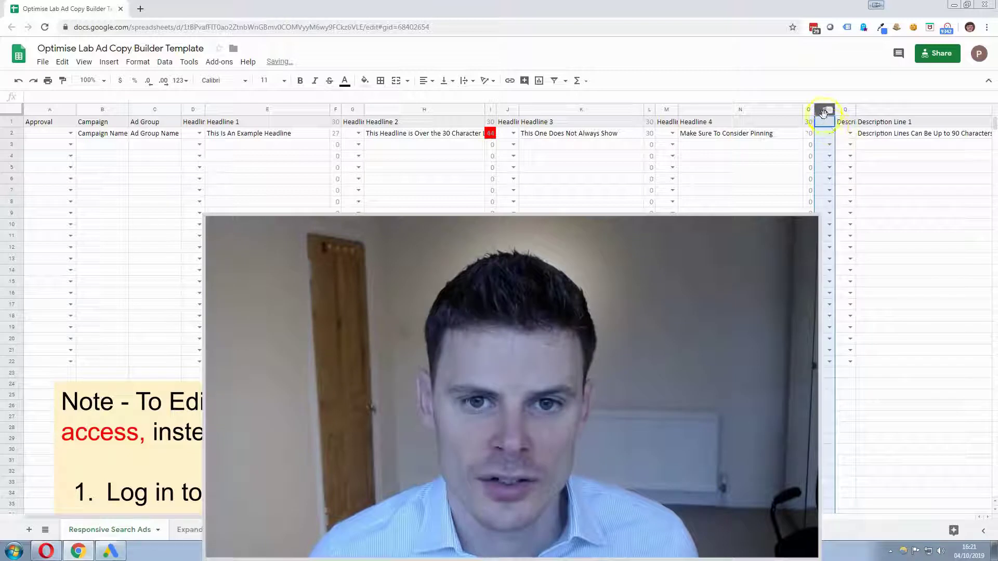
{"action": "right_click", "coordinate": [824, 111]}
{"action": "left_click", "coordinate": [863, 195]}
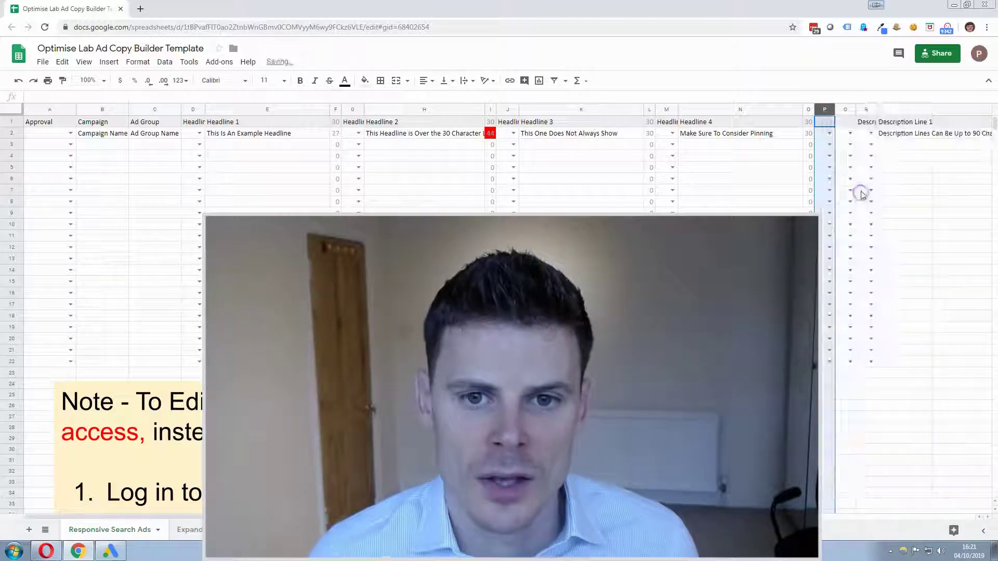
{"action": "right_click", "coordinate": [825, 110]}
{"action": "left_click", "coordinate": [862, 197]}
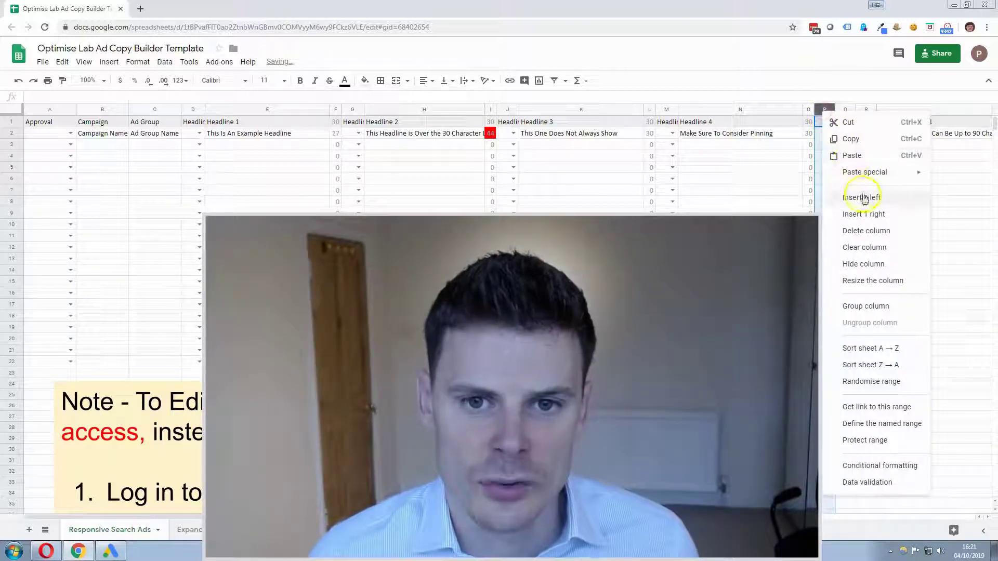
{"action": "left_click", "coordinate": [766, 180]}
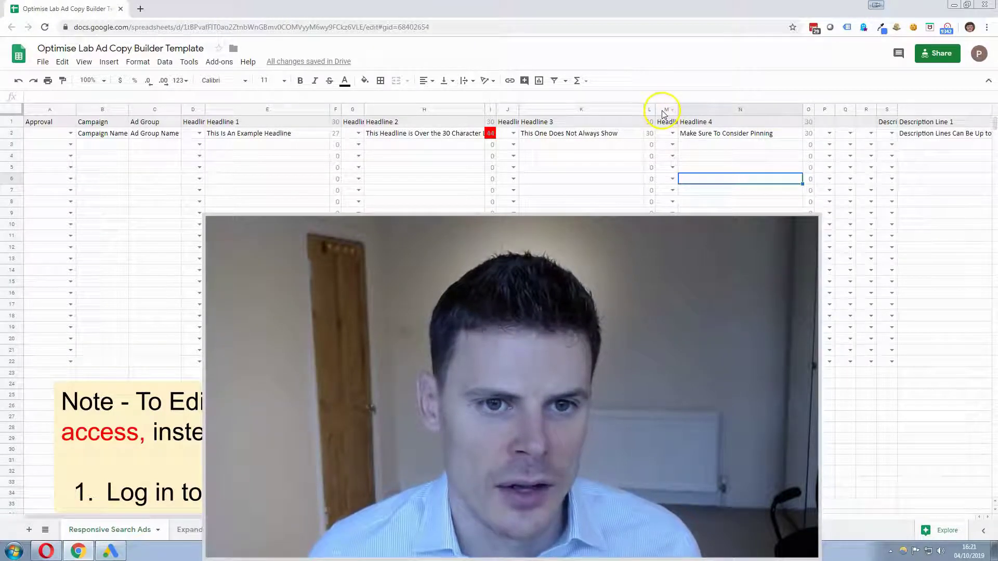
Copy Headline 4 columns M–O into P and retitle them Headline 5 and Headline 5 Position.
{"action": "left_click_drag", "start_coordinate": [664, 114], "coordinate": [807, 112]}
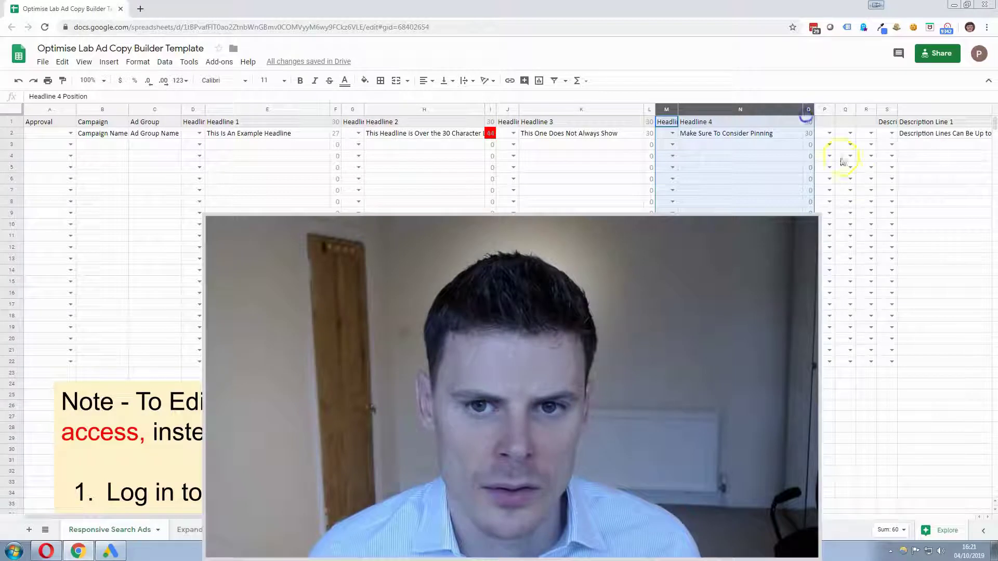
{"action": "key", "text": "ctrl+c"}
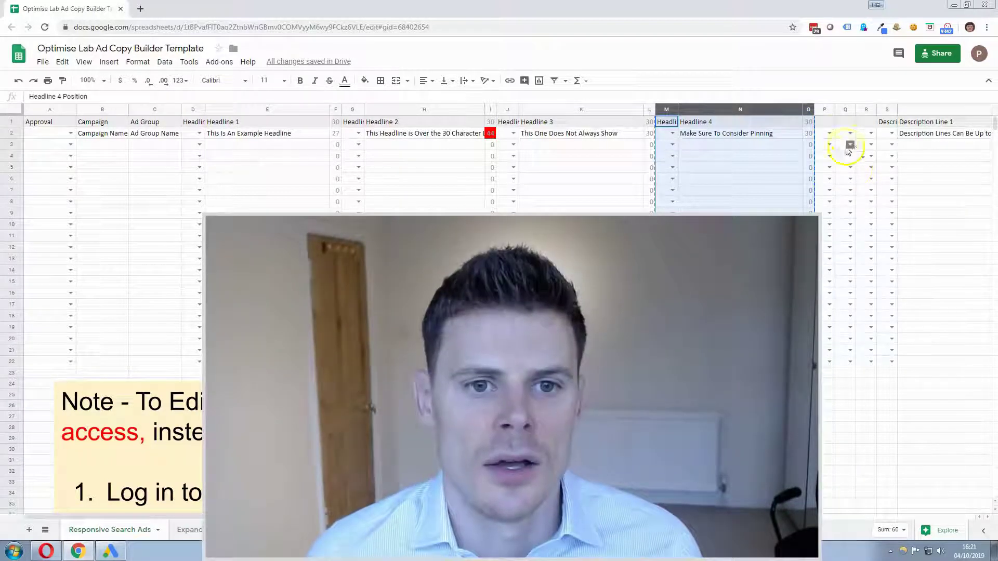
{"action": "left_click", "coordinate": [828, 110]}
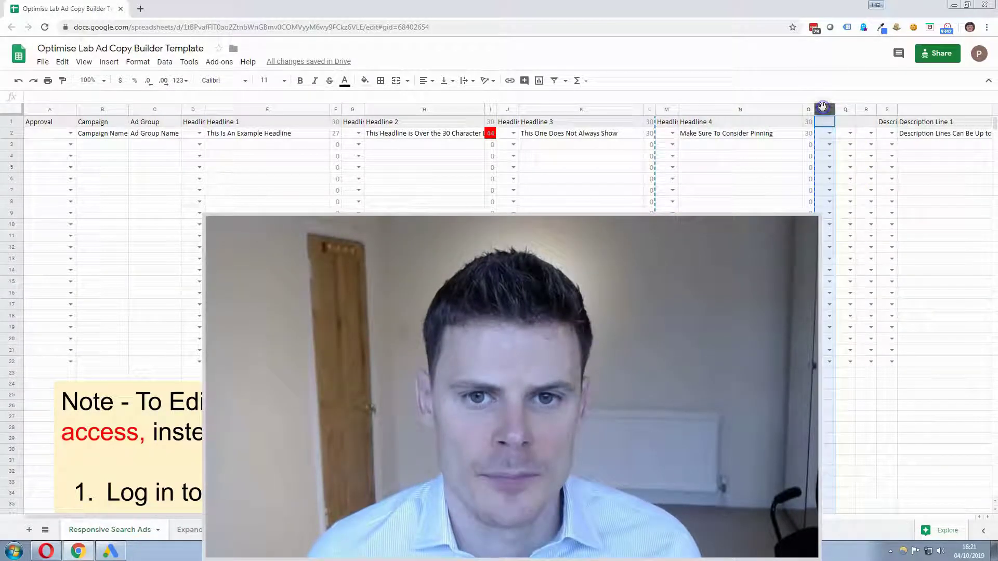
{"action": "key", "text": "ctrl+v"}
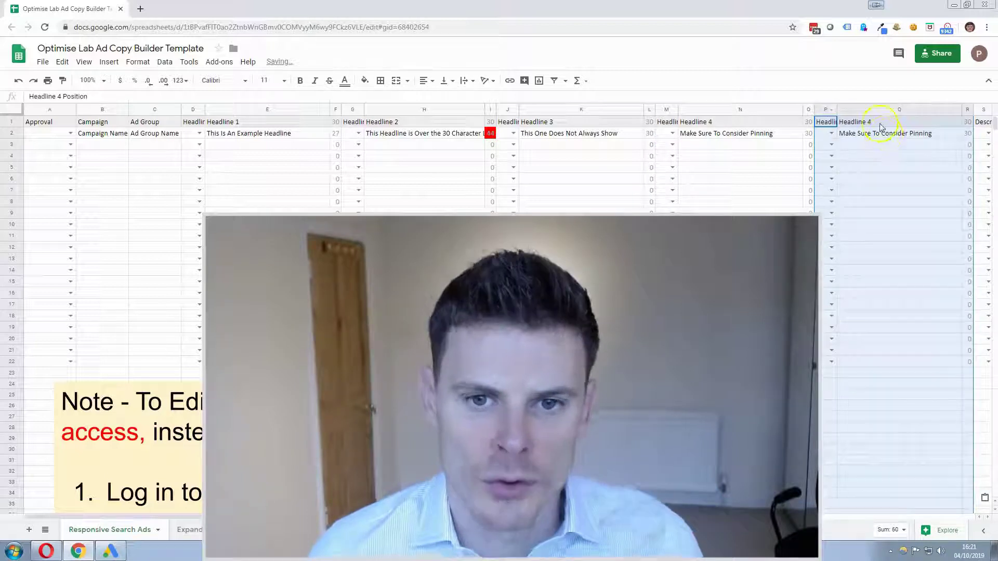
{"action": "left_click", "coordinate": [880, 123]}
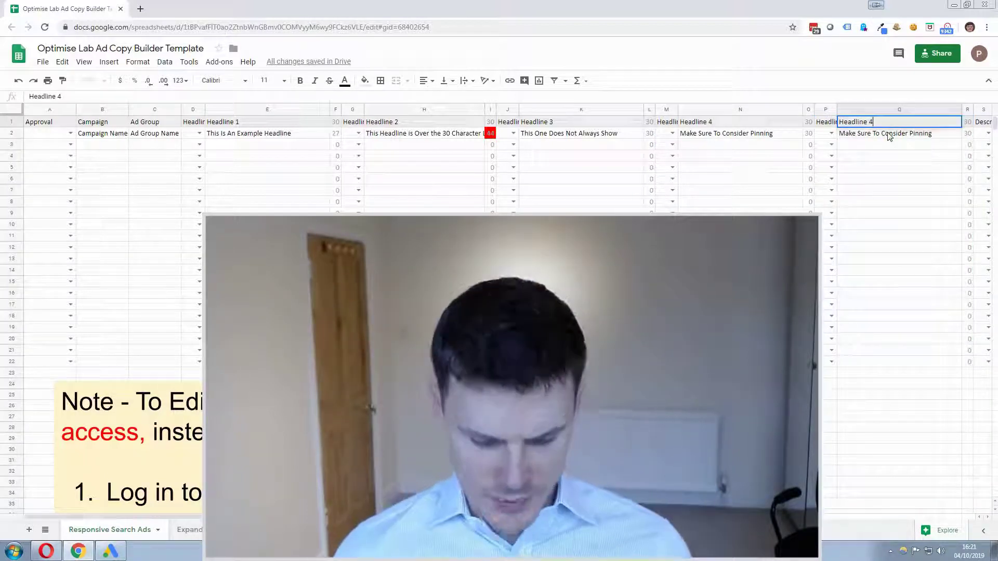
{"action": "key", "text": "BackSpace"}
{"action": "type", "text": "5"}
{"action": "left_click", "coordinate": [826, 123]}
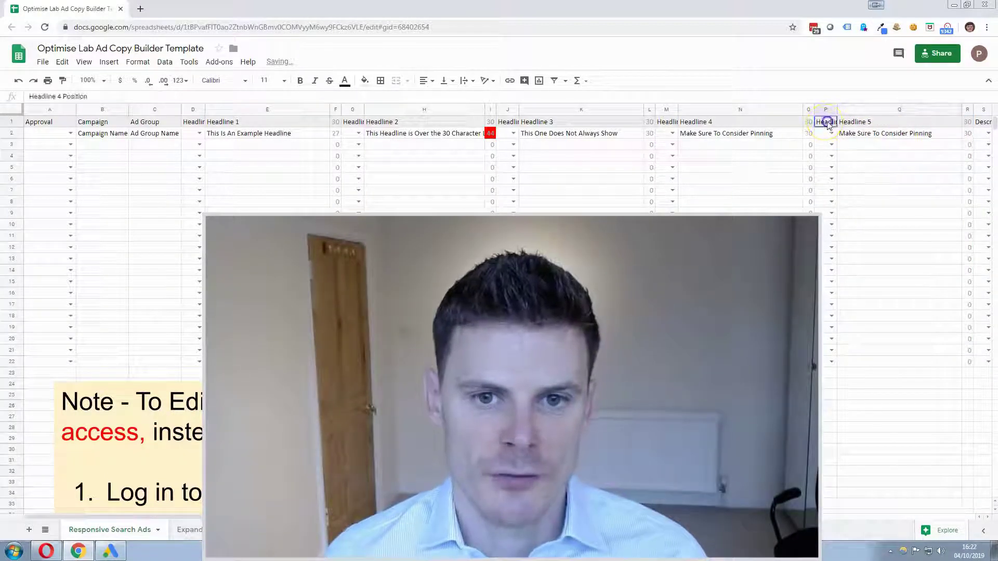
{"action": "double_click", "coordinate": [827, 124]}
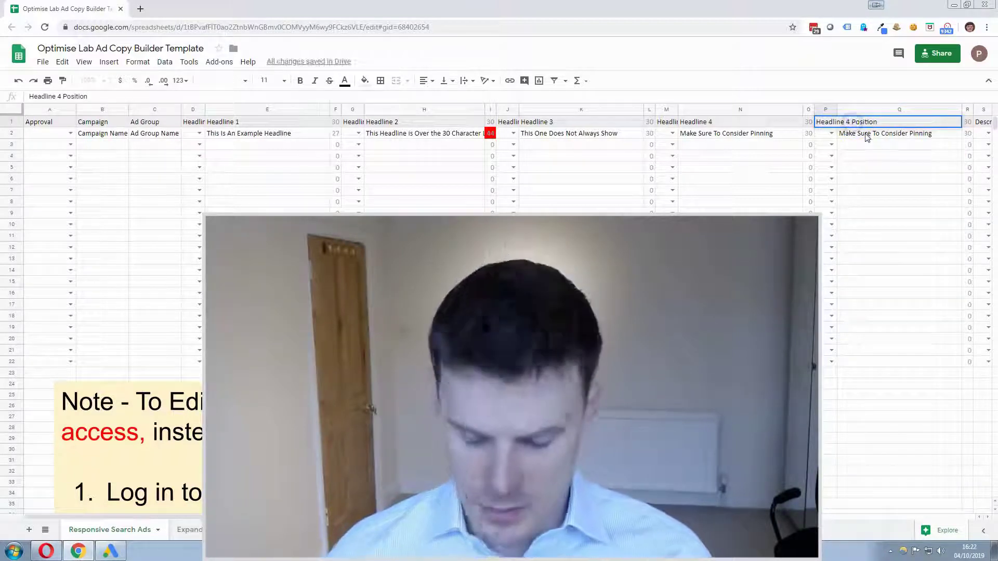
{"action": "key", "text": "Return"}
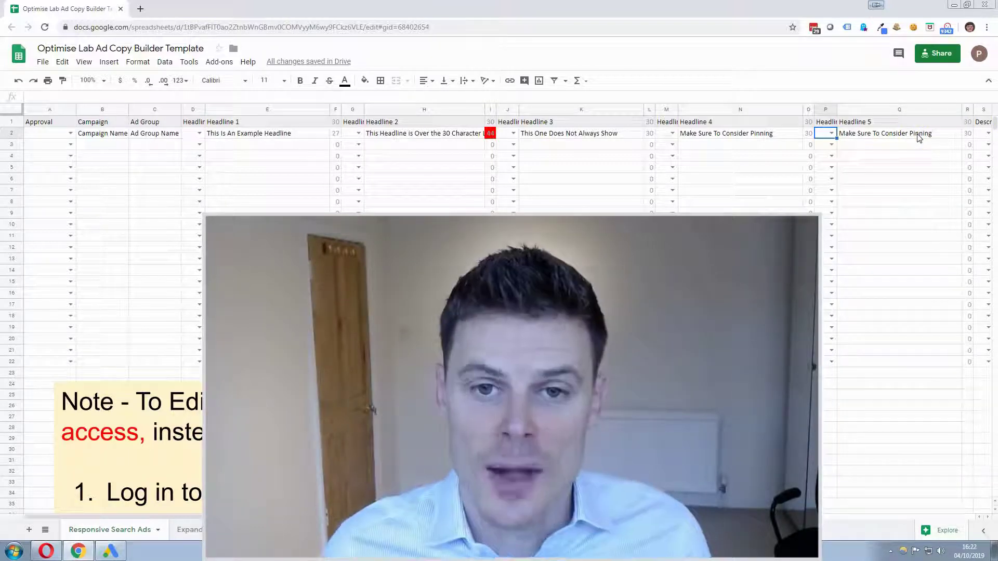
{"action": "key", "text": "Right"}
{"action": "key", "text": "Right"}
{"action": "key", "text": "Right"}
{"action": "key", "text": "Right"}
{"action": "key", "text": "Right"}
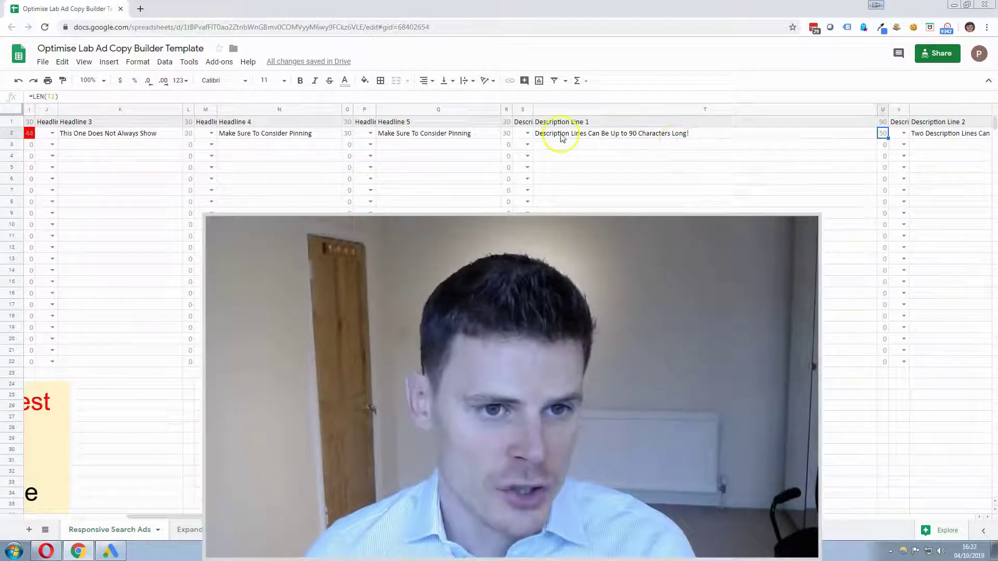
{"action": "key", "text": "Right"}
{"action": "key", "text": "Right"}
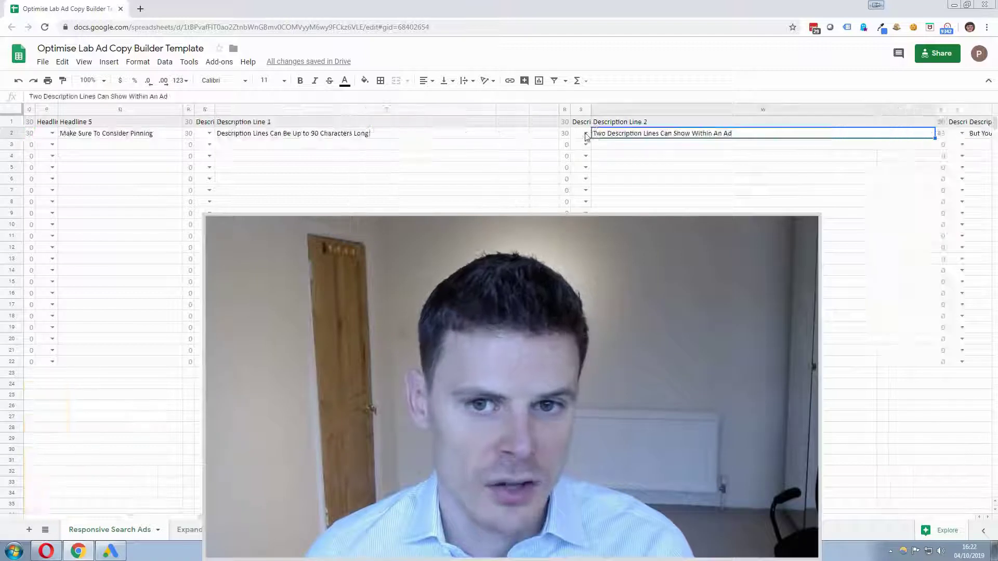
{"action": "left_click", "coordinate": [209, 133]}
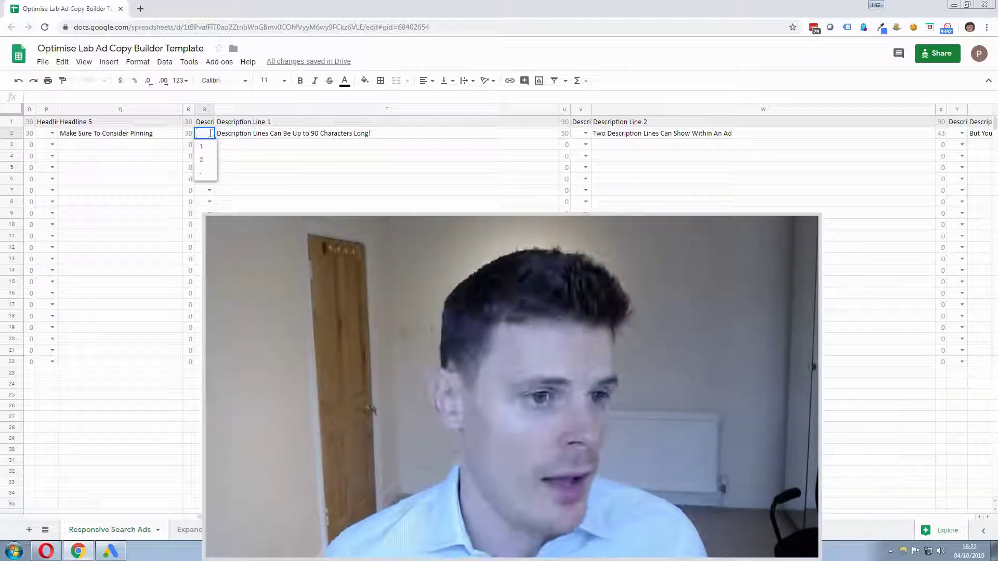
{"action": "left_click", "coordinate": [530, 135]}
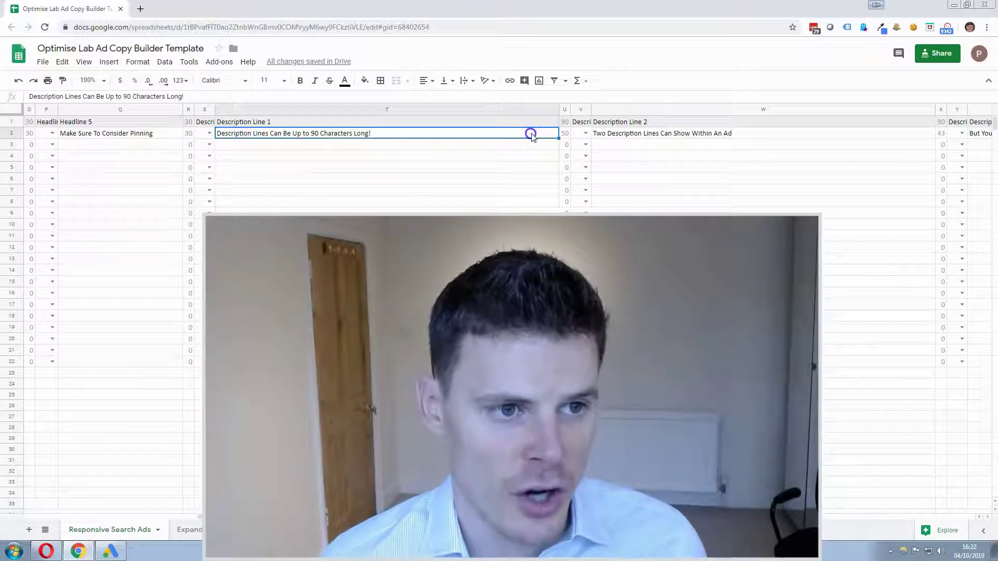
{"action": "left_click", "coordinate": [564, 122]}
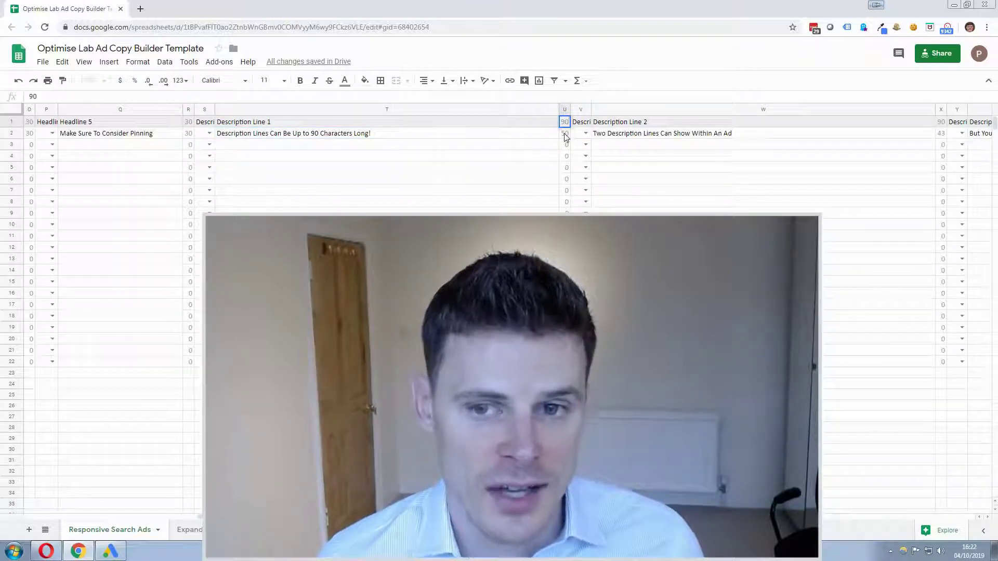
{"action": "left_click", "coordinate": [549, 134]}
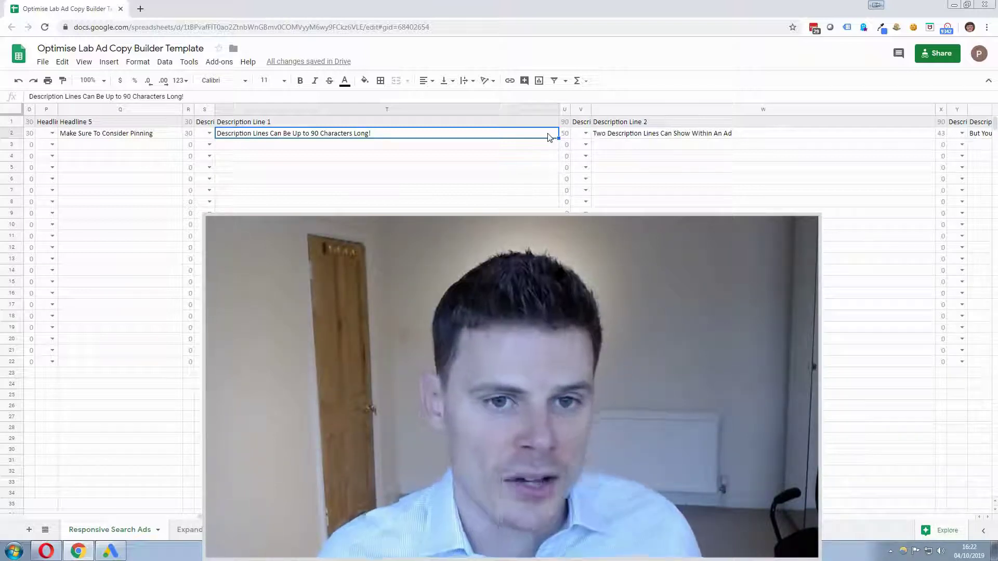
{"action": "left_click", "coordinate": [653, 134]}
{"action": "key", "text": "Right"}
{"action": "key", "text": "Right"}
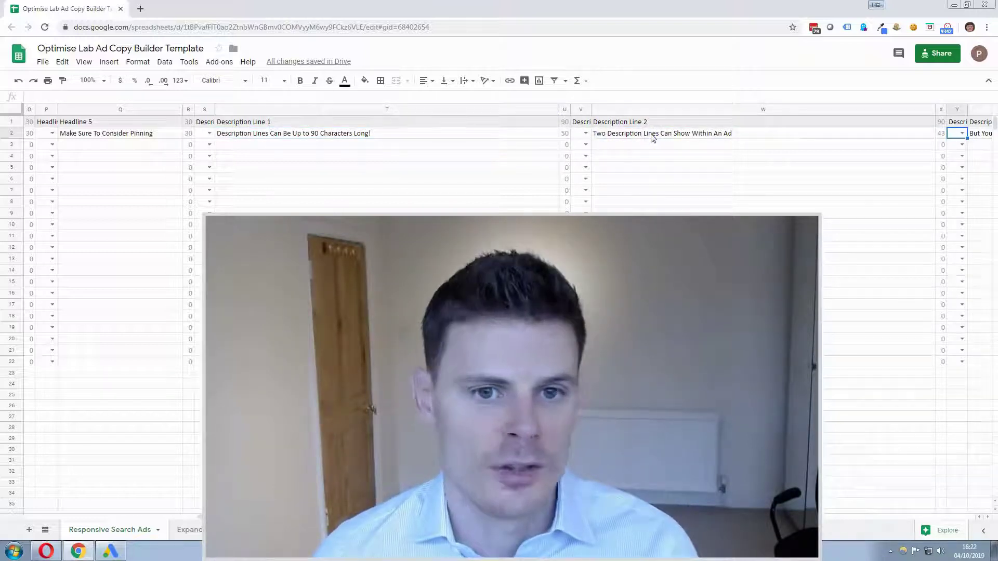
{"action": "key", "text": "Right"}
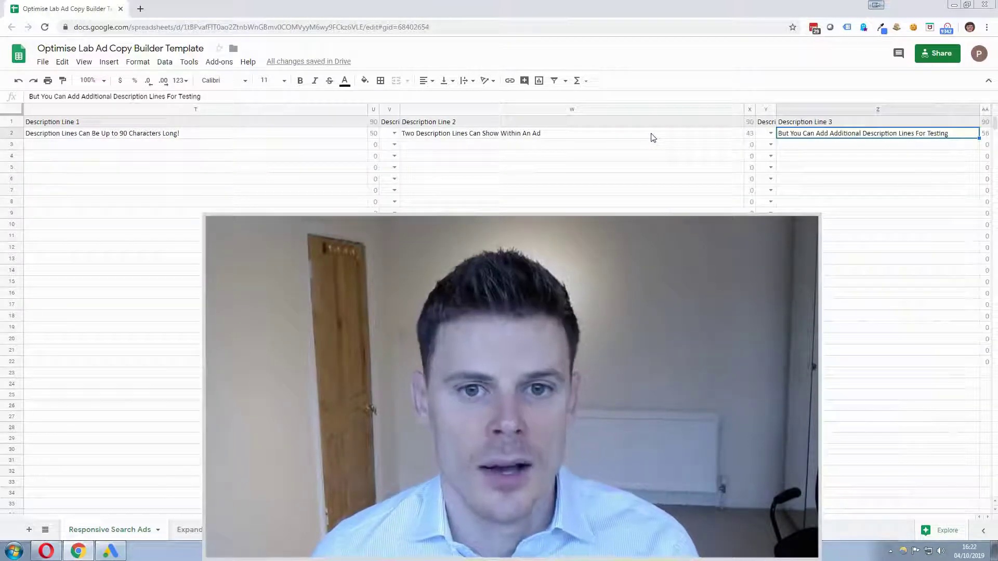
{"action": "key", "text": "Right"}
{"action": "key", "text": "Right"}
{"action": "key", "text": "Right"}
{"action": "key", "text": "Right"}
{"action": "key", "text": "Right"}
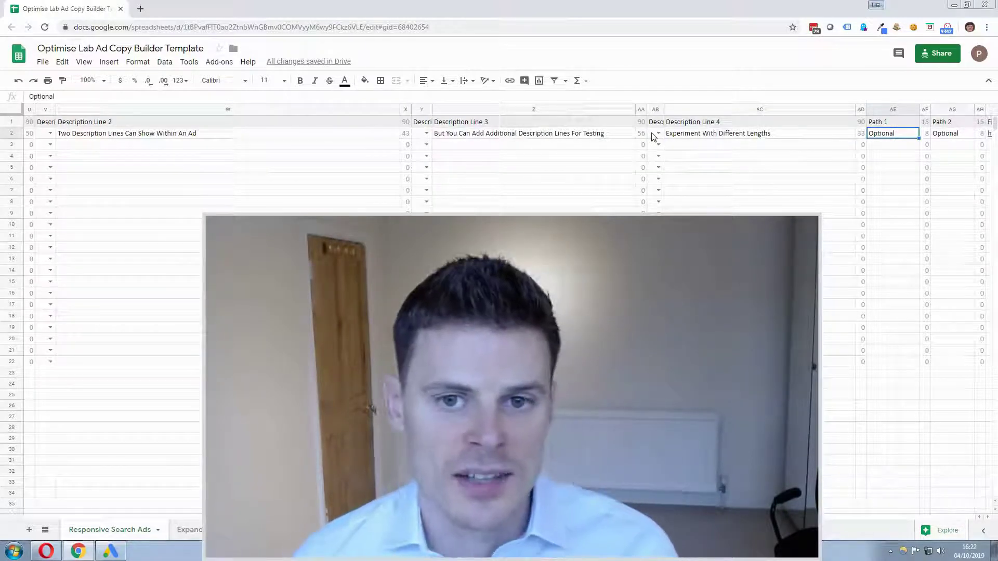
{"action": "key", "text": "Right"}
{"action": "key", "text": "Right"}
{"action": "key", "text": "Right"}
{"action": "key", "text": "Right"}
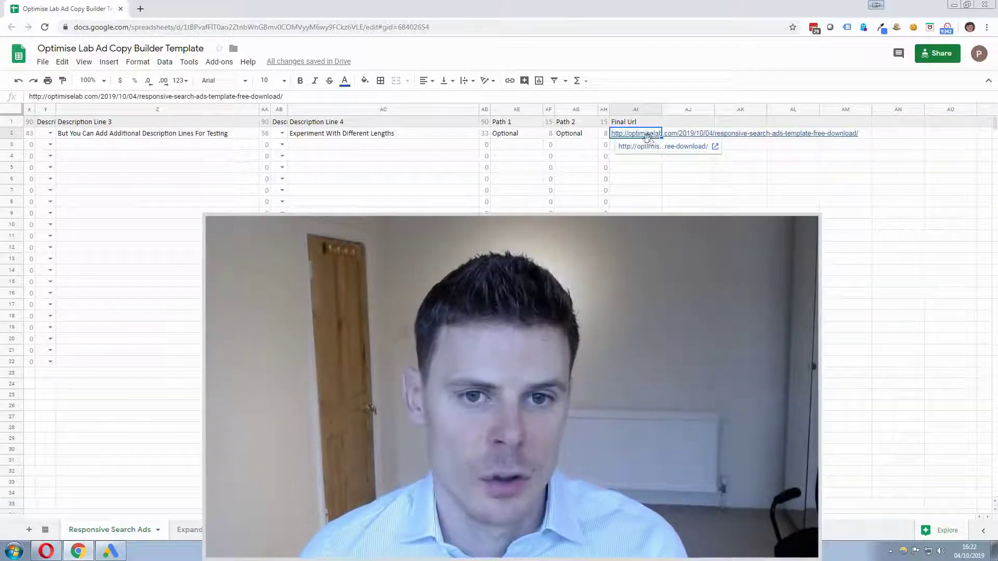
{"action": "key", "text": "Left"}
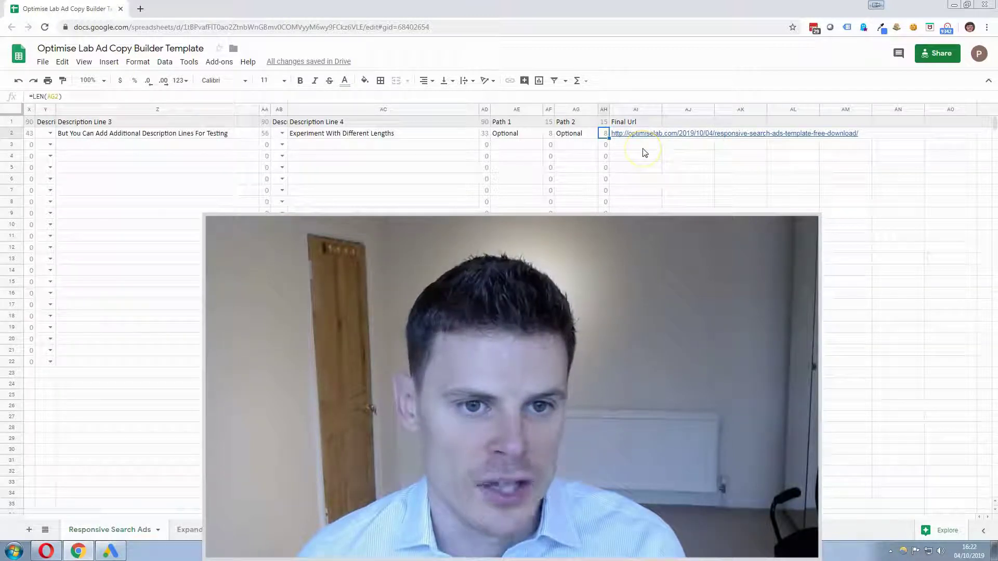
{"action": "key", "text": "Left"}
{"action": "key", "text": "Left"}
{"action": "key", "text": "Left"}
{"action": "key", "text": "Left"}
{"action": "key", "text": "Left"}
{"action": "key", "text": "Left"}
{"action": "key", "text": "Left"}
{"action": "key", "text": "Left"}
{"action": "key", "text": "Left"}
{"action": "key", "text": "Left"}
{"action": "key", "text": "Left"}
{"action": "key", "text": "Left"}
{"action": "key", "text": "Left"}
{"action": "key", "text": "Left"}
{"action": "key", "text": "Left"}
{"action": "key", "text": "Left"}
{"action": "key", "text": "Left"}
{"action": "key", "text": "Left"}
{"action": "key", "text": "Left"}
{"action": "key", "text": "Left"}
{"action": "key", "text": "Left"}
{"action": "key", "text": "Left"}
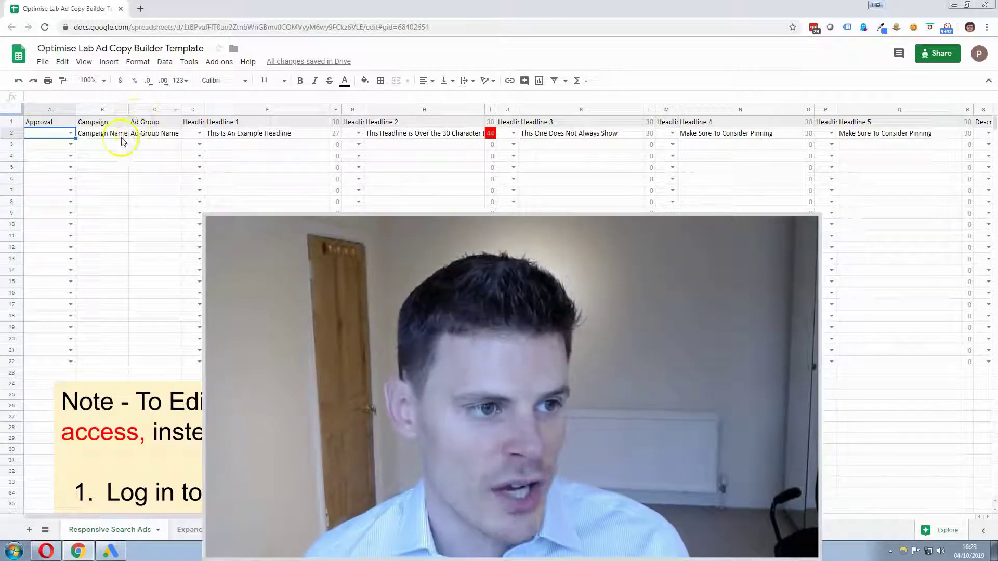
Select row 2 from Campaign (B2) to Final Url, then start Google Ads Editor's responsive search ad bulk changes.
{"action": "key", "text": "Right"}
{"action": "key", "text": "Right"}
{"action": "key", "text": "Right"}
{"action": "key", "text": "Right"}
{"action": "key", "text": "Right"}
{"action": "key", "text": "Right"}
{"action": "key", "text": "Right"}
{"action": "key", "text": "Right"}
{"action": "key", "text": "Right"}
{"action": "key", "text": "Right"}
{"action": "key", "text": "Right"}
{"action": "key", "text": "Right"}
{"action": "key", "text": "Right"}
{"action": "key", "text": "Right"}
{"action": "key", "text": "Right"}
{"action": "key", "text": "Right"}
{"action": "key", "text": "Right"}
{"action": "key", "text": "Right"}
{"action": "key", "text": "Right"}
{"action": "key", "text": "Right"}
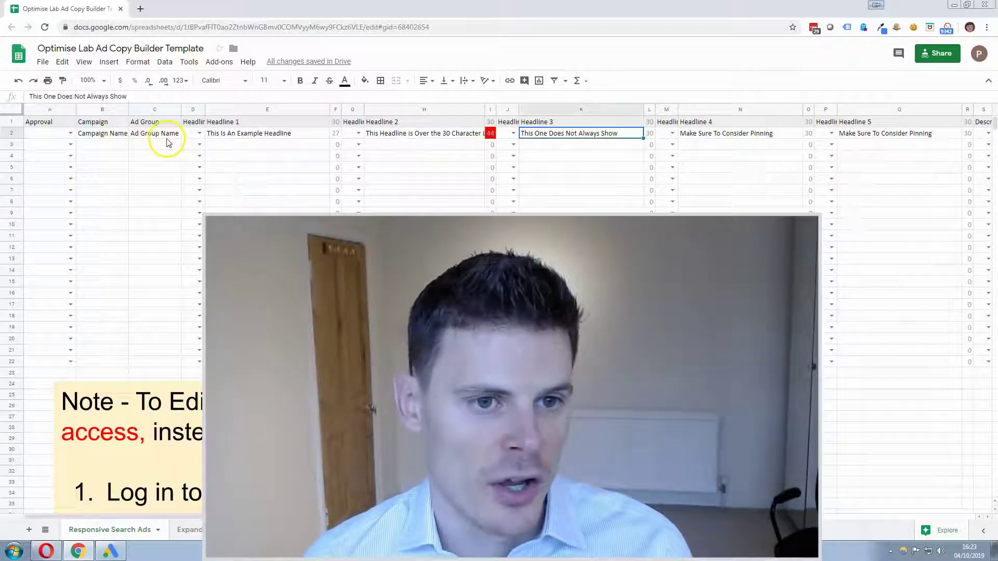
{"action": "key", "text": "Right"}
{"action": "key", "text": "Right"}
{"action": "key", "text": "Right"}
{"action": "key", "text": "Right"}
{"action": "key", "text": "Right"}
{"action": "key", "text": "Right"}
{"action": "key", "text": "Right"}
{"action": "key", "text": "Right"}
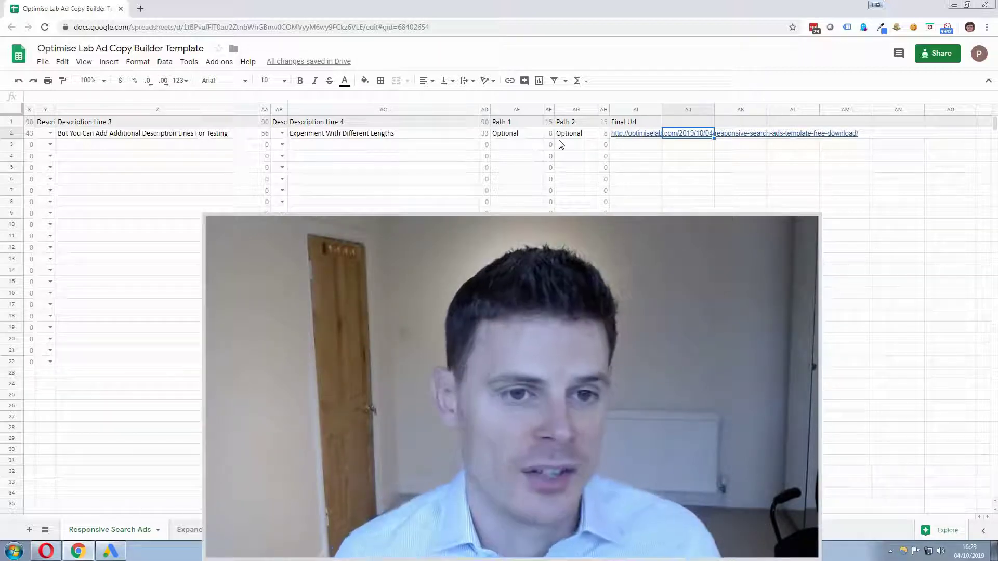
{"action": "left_click", "coordinate": [639, 135]}
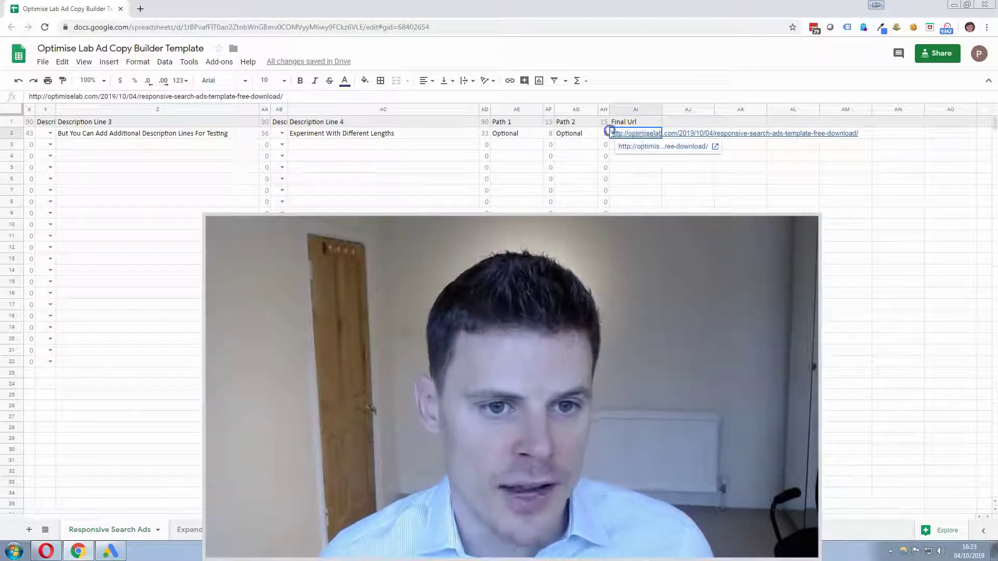
{"action": "left_click_drag", "start_coordinate": [611, 131], "coordinate": [6, 140]}
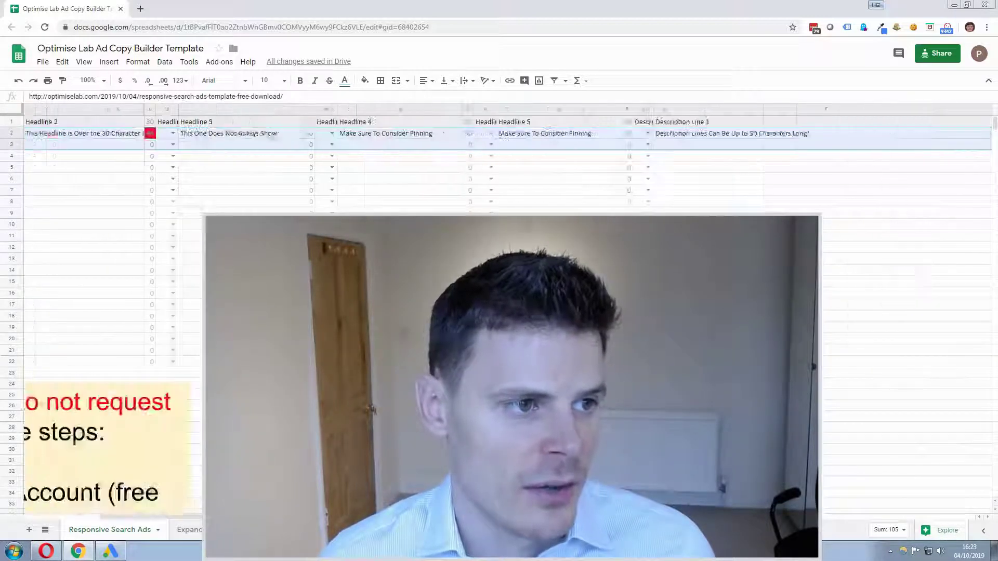
{"action": "left_click_drag", "start_coordinate": [6, 141], "coordinate": [89, 123]}
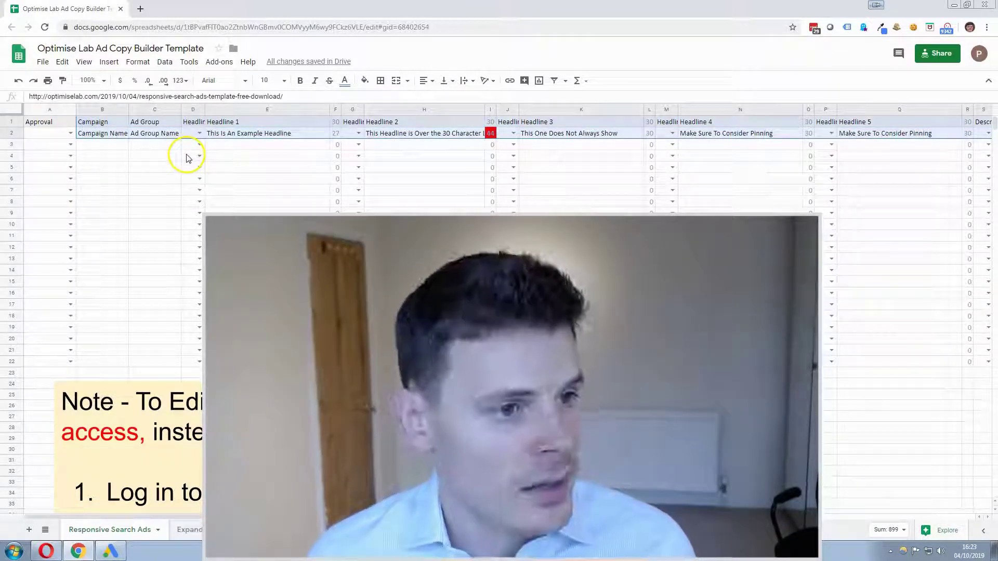
{"action": "left_click", "coordinate": [123, 549]}
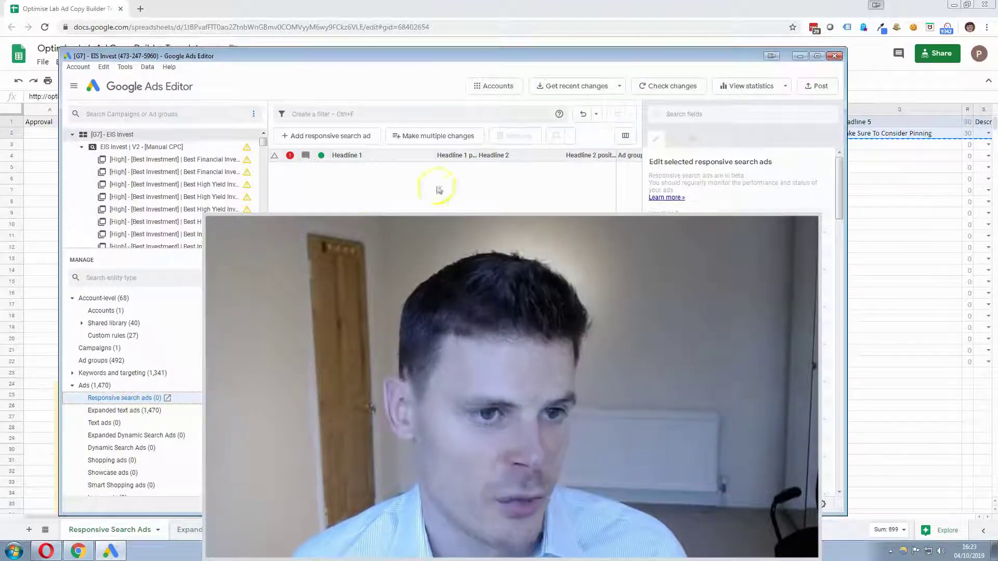
{"action": "left_click", "coordinate": [425, 141]}
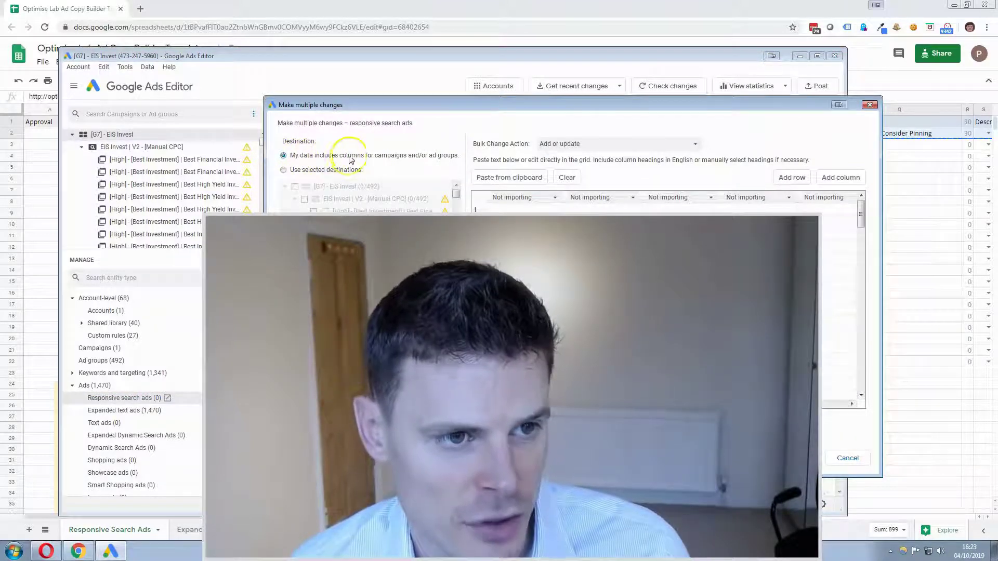
Paste the copied ad row into the first grid cell, verify the column mapping, then close without importing.
{"action": "left_click", "coordinate": [503, 210]}
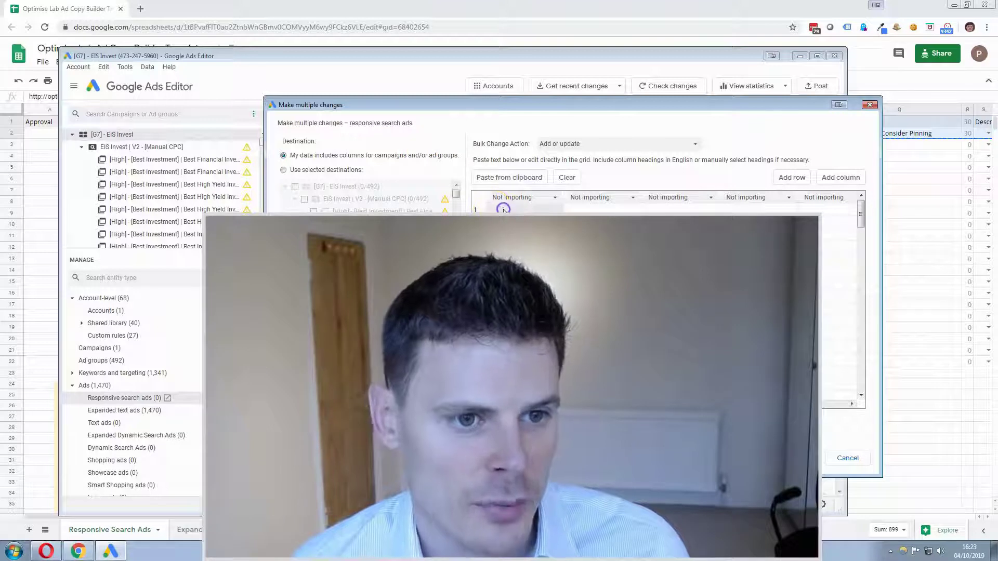
{"action": "key", "text": "ctrl+v"}
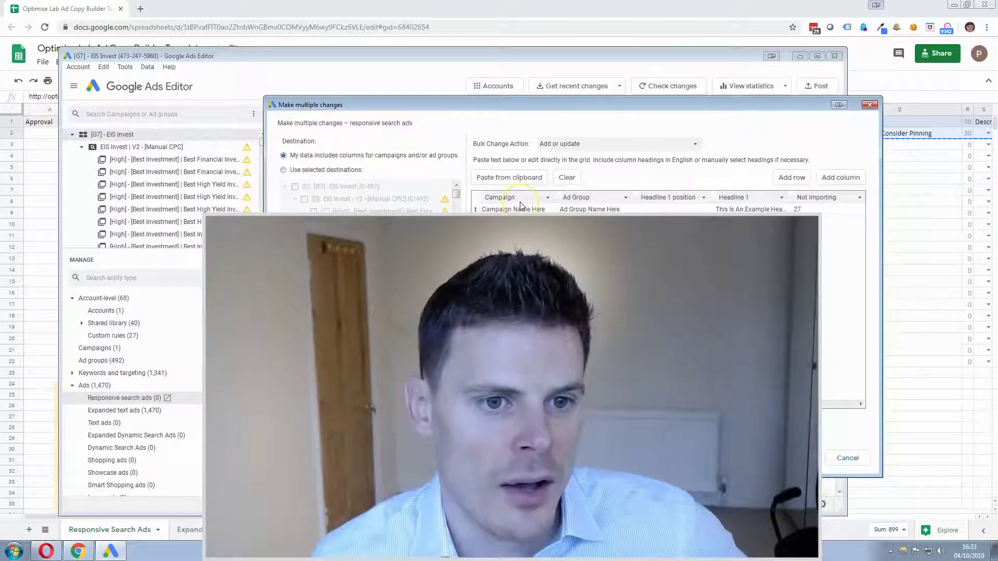
{"action": "left_click", "coordinate": [524, 208]}
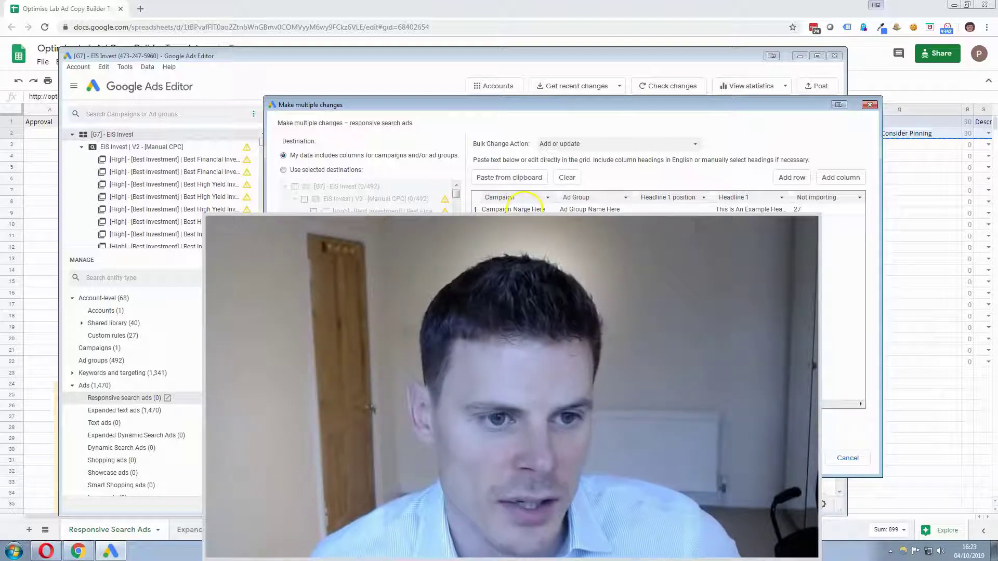
{"action": "left_click", "coordinate": [578, 198]}
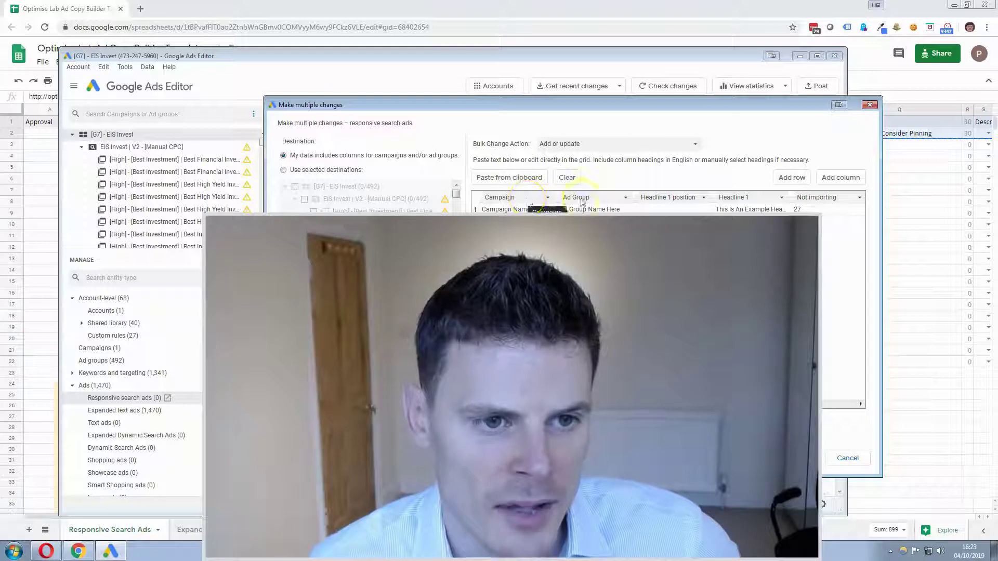
{"action": "left_click", "coordinate": [588, 201]}
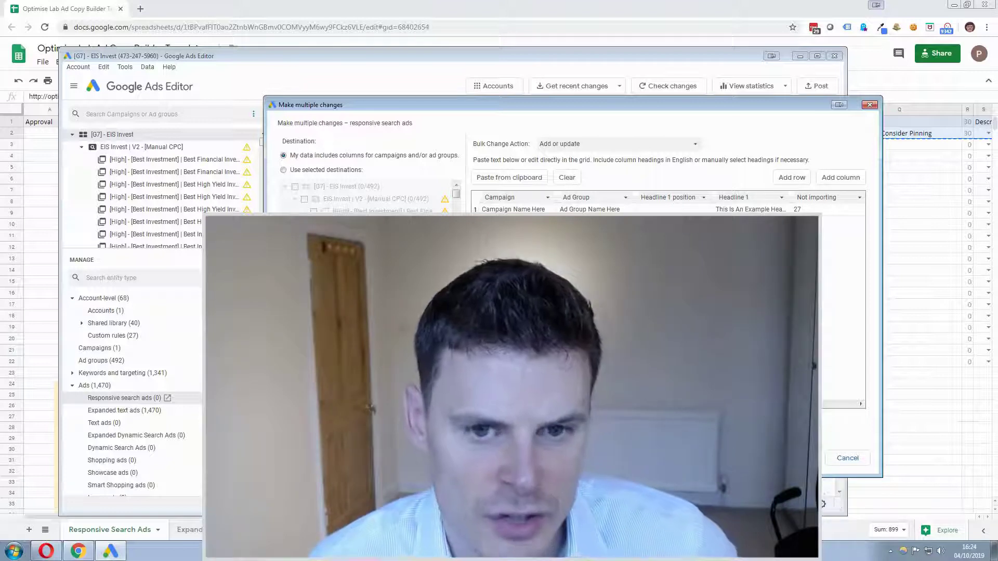
{"action": "left_click", "coordinate": [799, 206]}
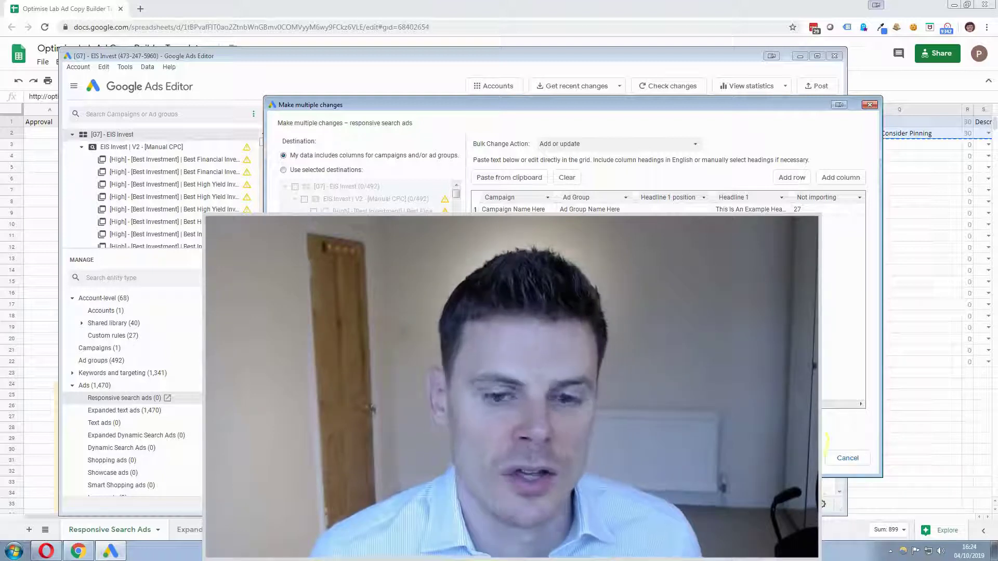
{"action": "left_click", "coordinate": [872, 106]}
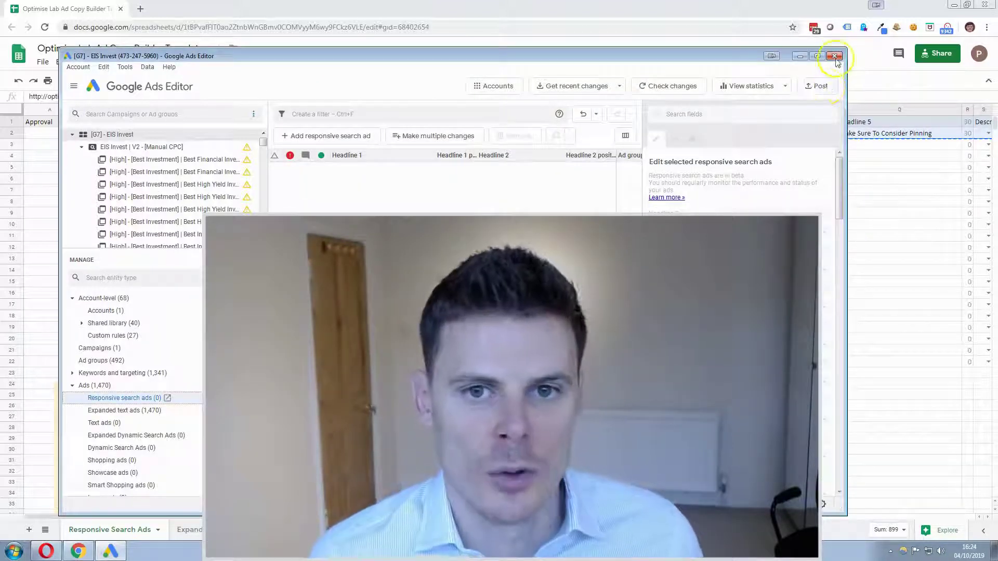
Minimize the Google Ads Editor window to bring back the ad copy template sheet.
{"action": "left_click", "coordinate": [800, 56]}
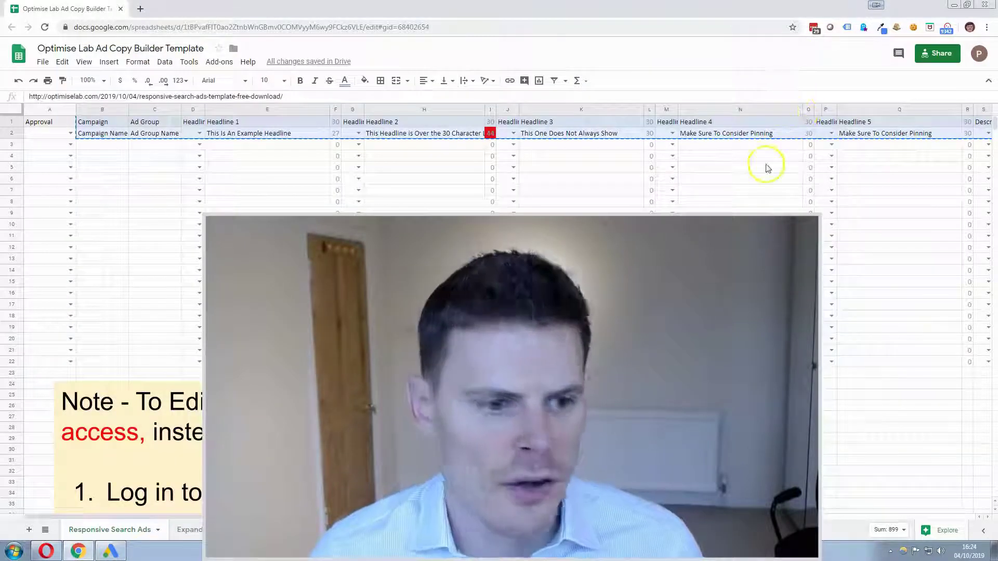